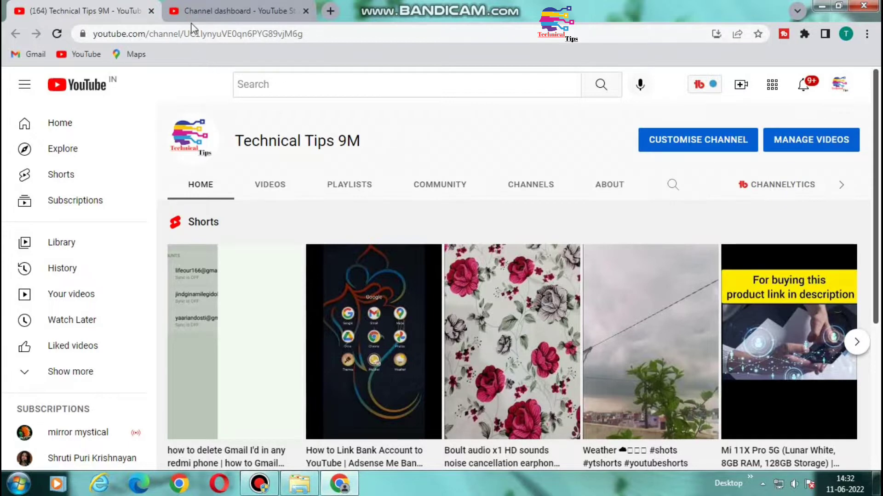
{"action": "left_click", "coordinate": [235, 11]}
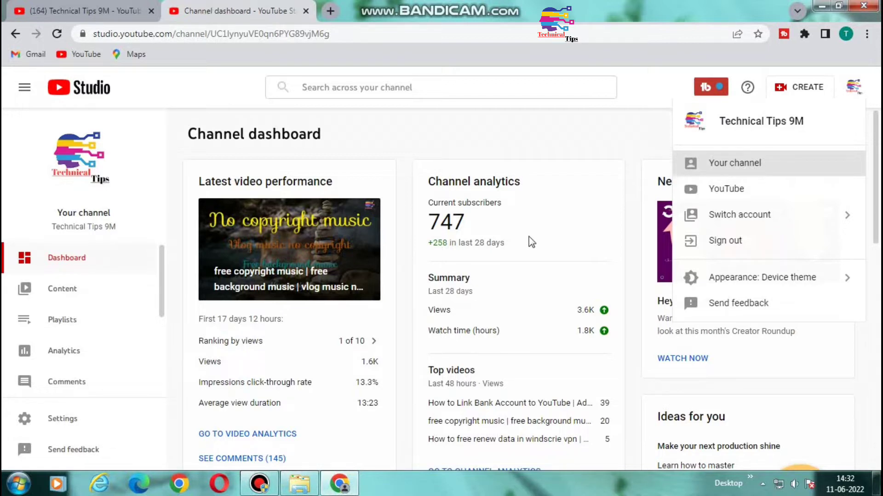
{"action": "left_click", "coordinate": [87, 12]}
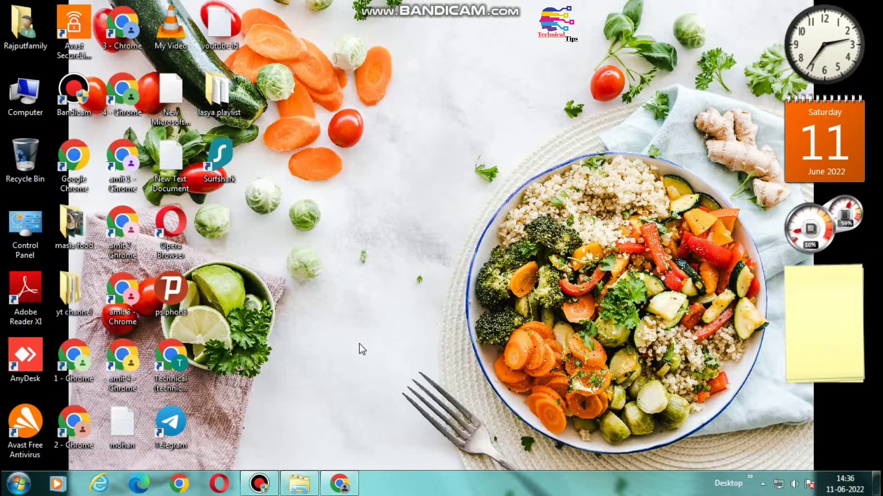
Step: Refresh the desktop and open the Windows Temp folder with the Run command "temp"
{"action": "right_click", "coordinate": [328, 245]}
{"action": "left_click", "coordinate": [363, 282]}
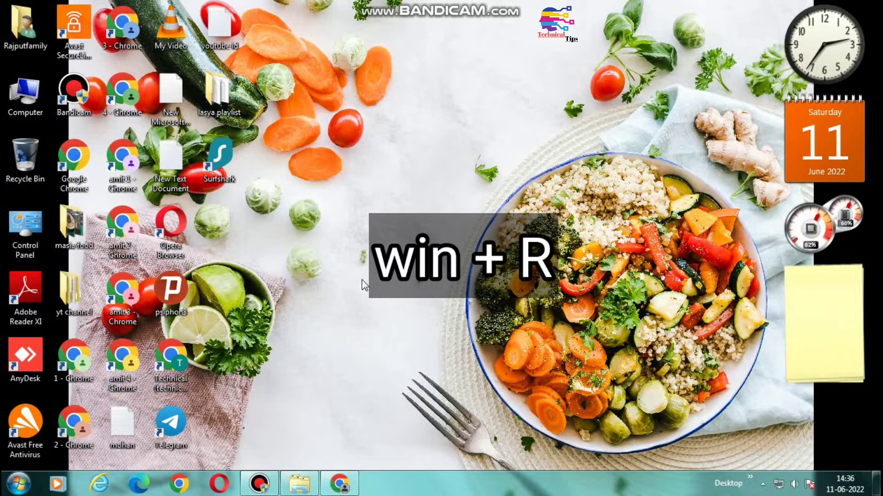
{"action": "key", "text": "super+r"}
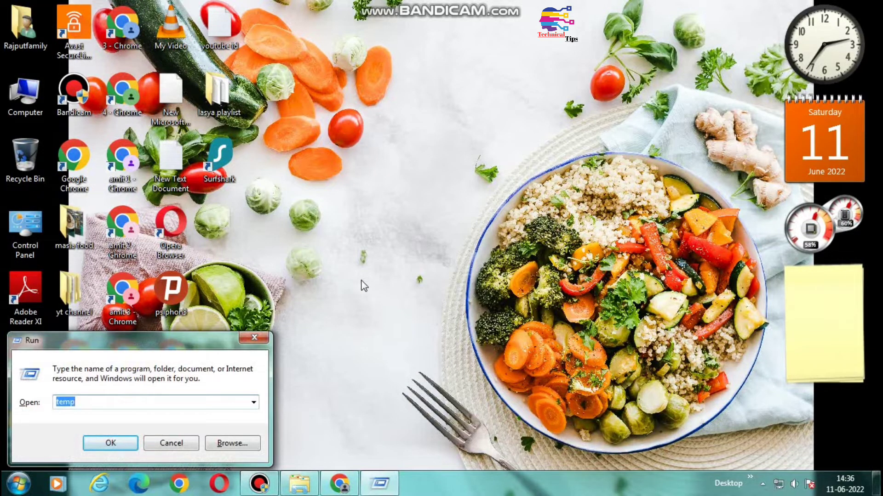
{"action": "key", "text": "BackSpace"}
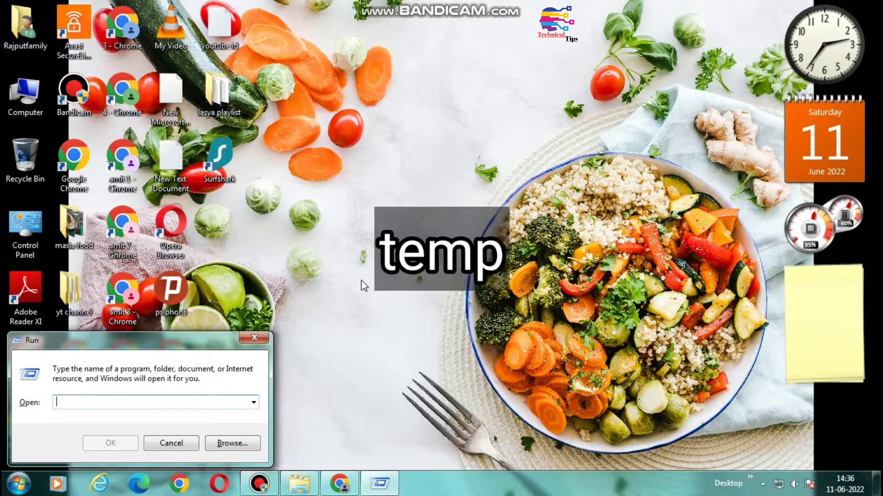
{"action": "type", "text": "temp"}
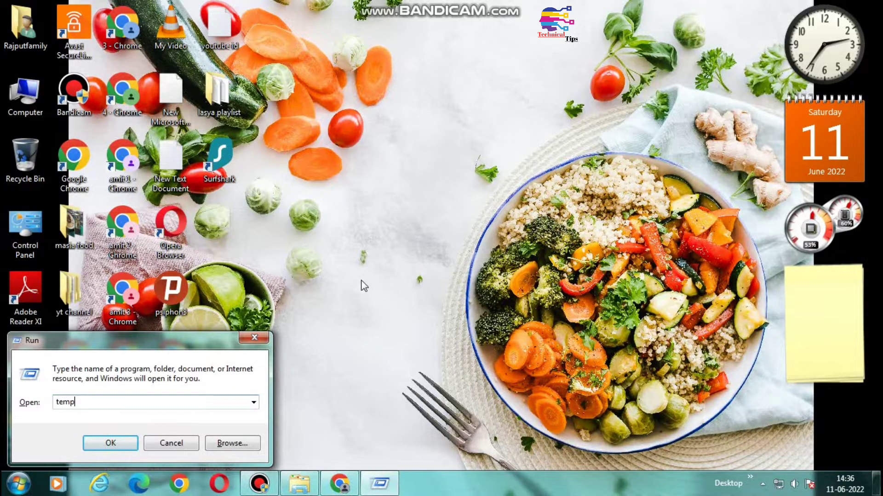
{"action": "key", "text": "Return"}
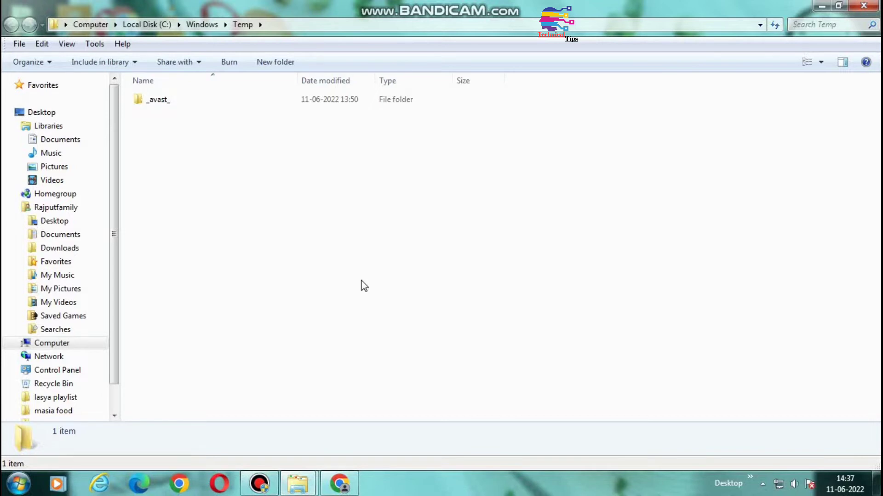
Step: Try to delete everything in the Windows Temp folder, cancel for the folder in use, refresh the listing and close the window
{"action": "key", "text": "ctrl+a"}
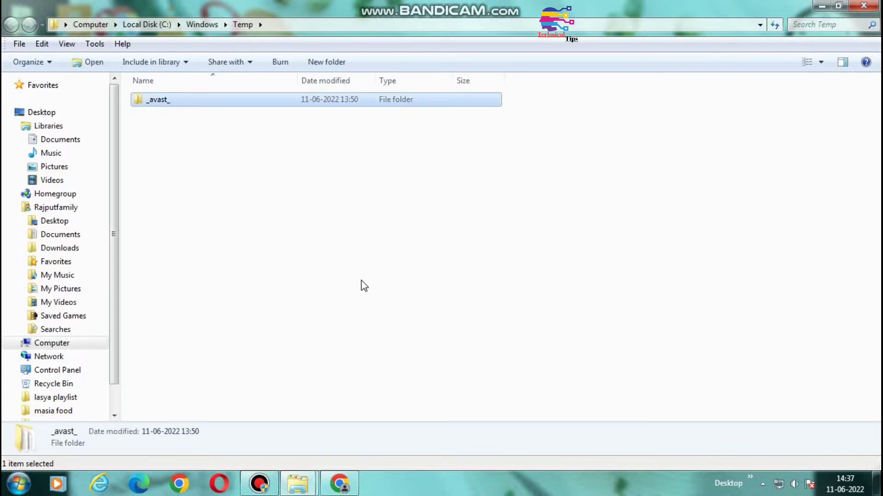
{"action": "key", "text": "Delete"}
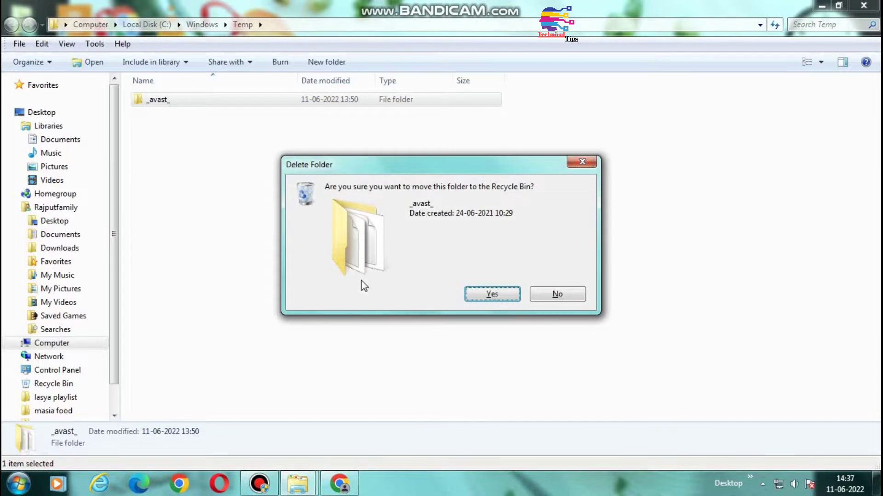
{"action": "key", "text": "Return"}
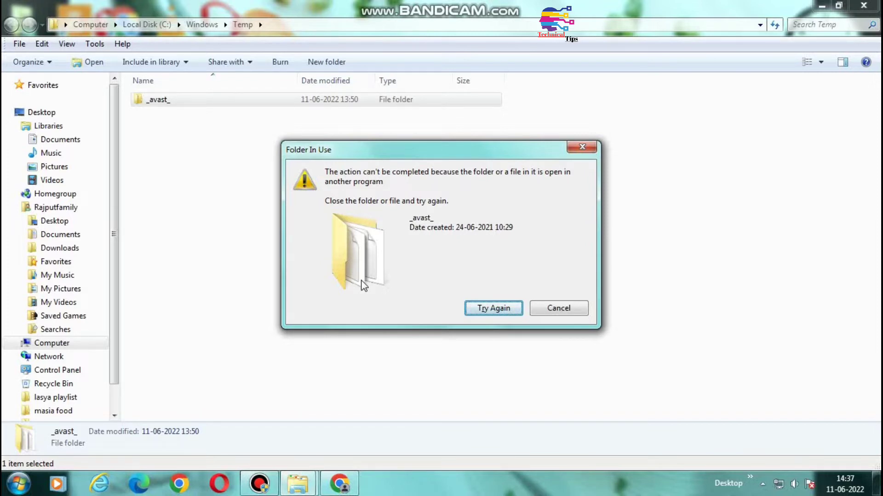
{"action": "left_click", "coordinate": [559, 308]}
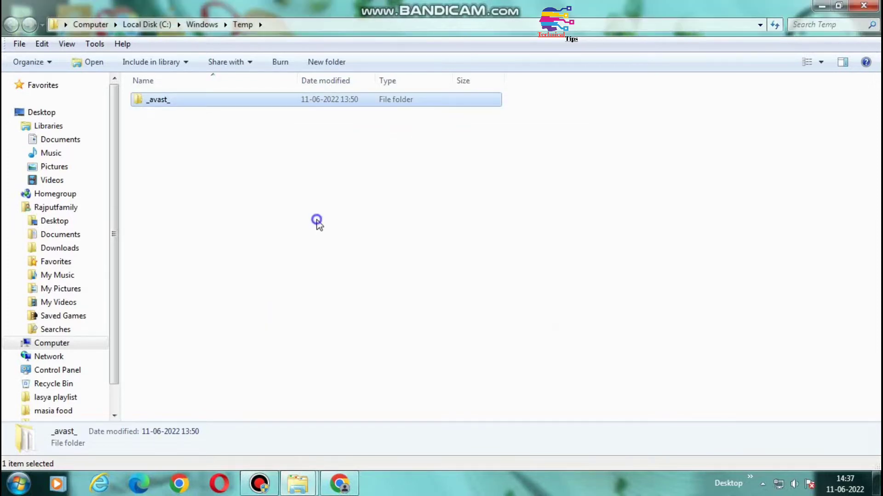
{"action": "right_click", "coordinate": [317, 220]}
{"action": "left_click", "coordinate": [346, 271]}
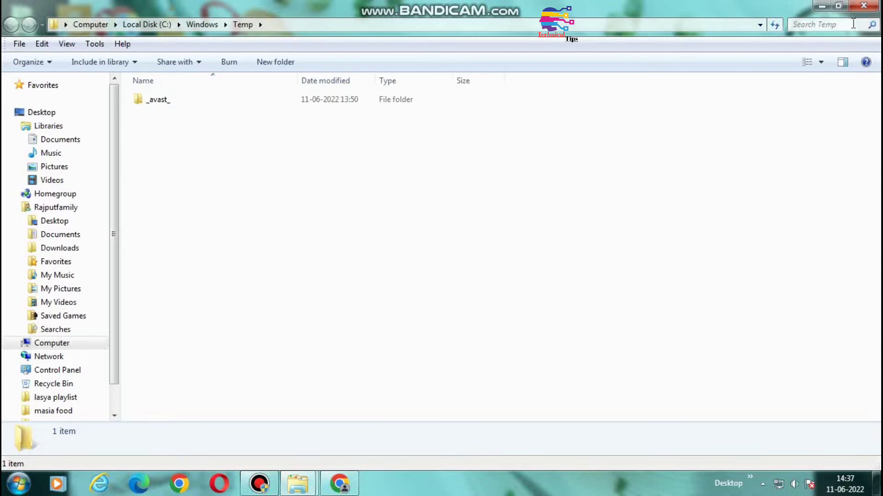
{"action": "left_click", "coordinate": [863, 5]}
Step: Refresh the desktop and open the user's local Temp folder with the Run command "%temp%"
{"action": "right_click", "coordinate": [409, 147]}
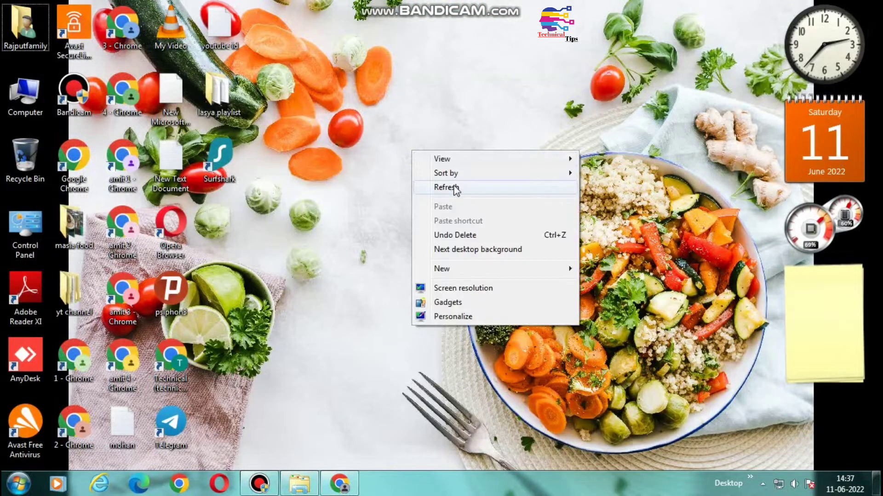
{"action": "left_click", "coordinate": [452, 183]}
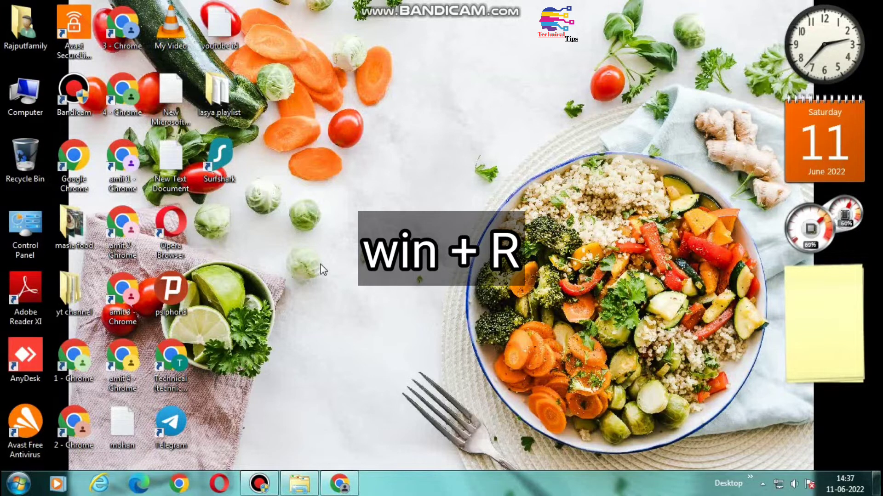
{"action": "key", "text": "super+r"}
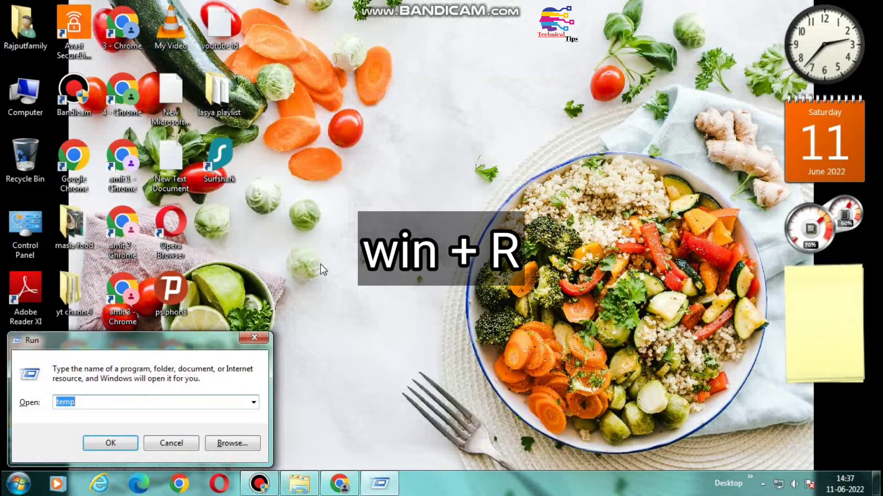
{"action": "key", "text": "BackSpace"}
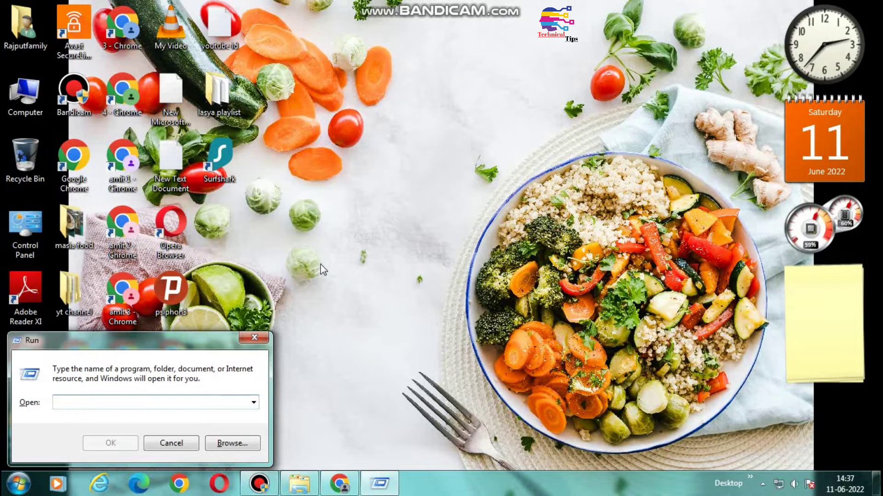
{"action": "type", "text": "%"}
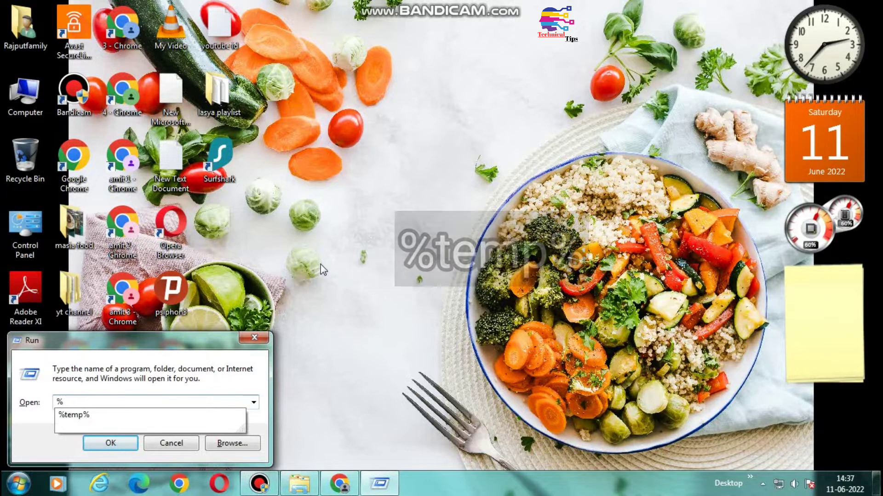
{"action": "type", "text": "temp"}
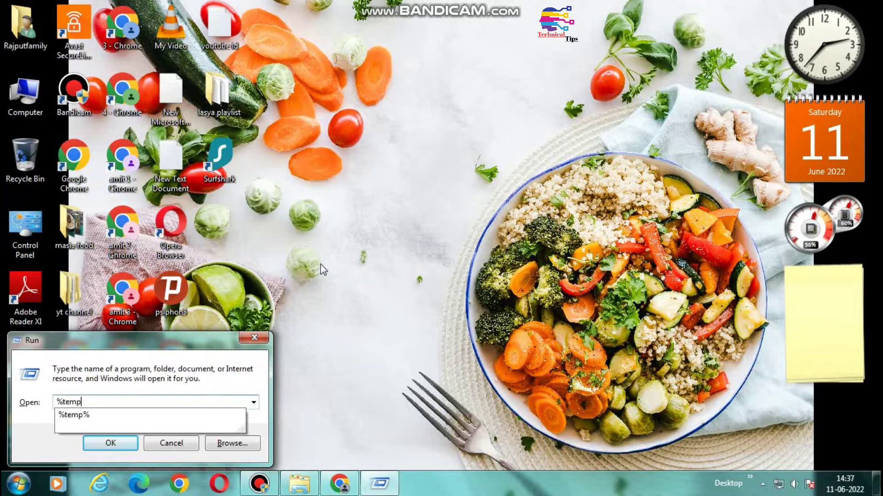
{"action": "type", "text": "%"}
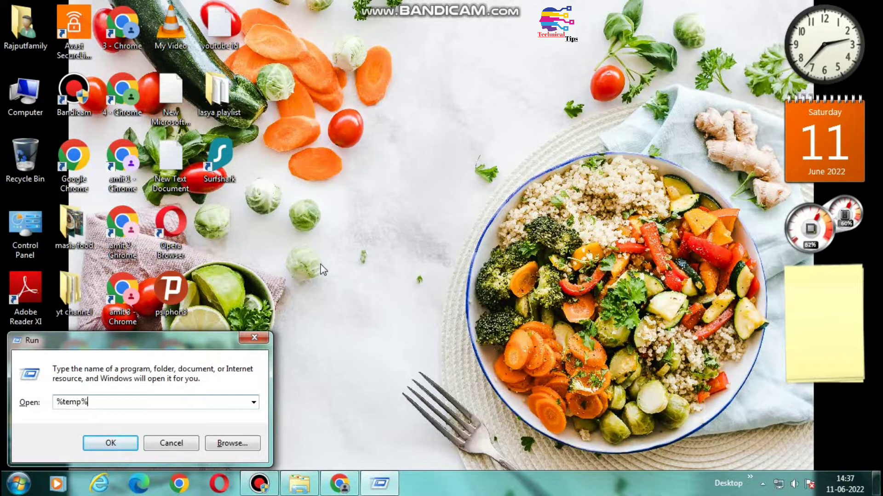
{"action": "key", "text": "Return"}
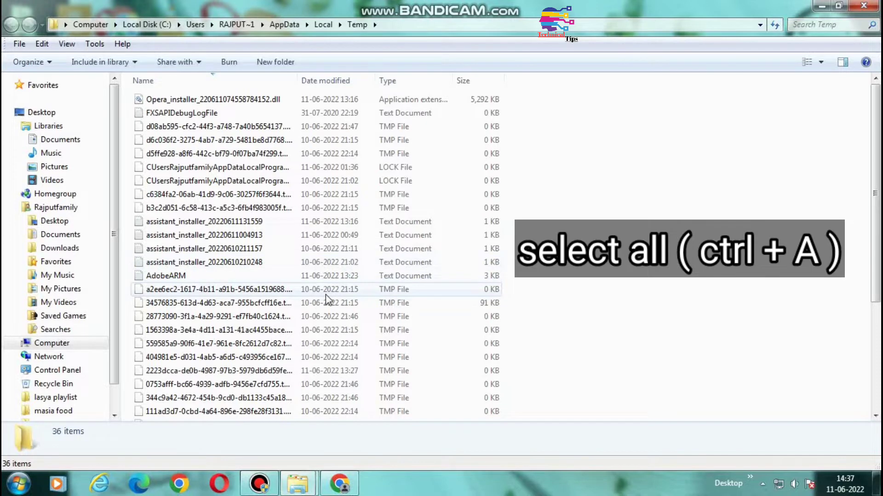
Step: Delete all files in the user's Temp folder, skipping all current items that are in use, and close the folder window
{"action": "key", "text": "ctrl+a"}
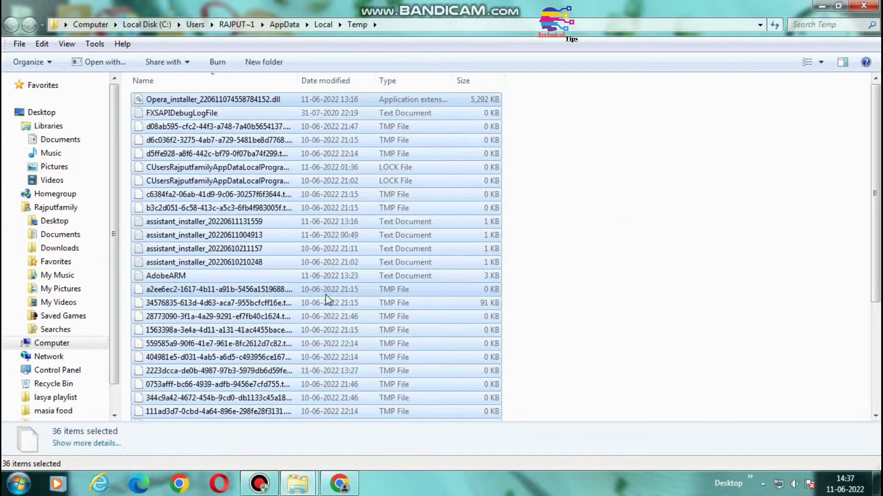
{"action": "key", "text": "Delete"}
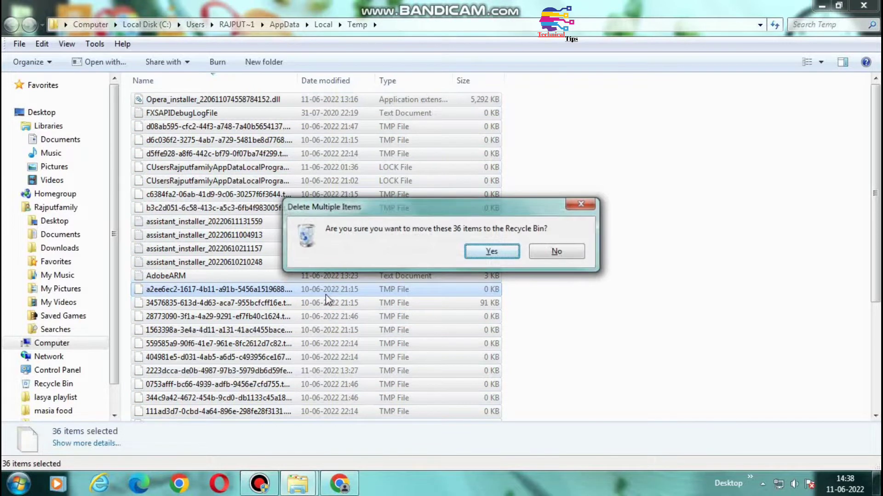
{"action": "key", "text": "Return"}
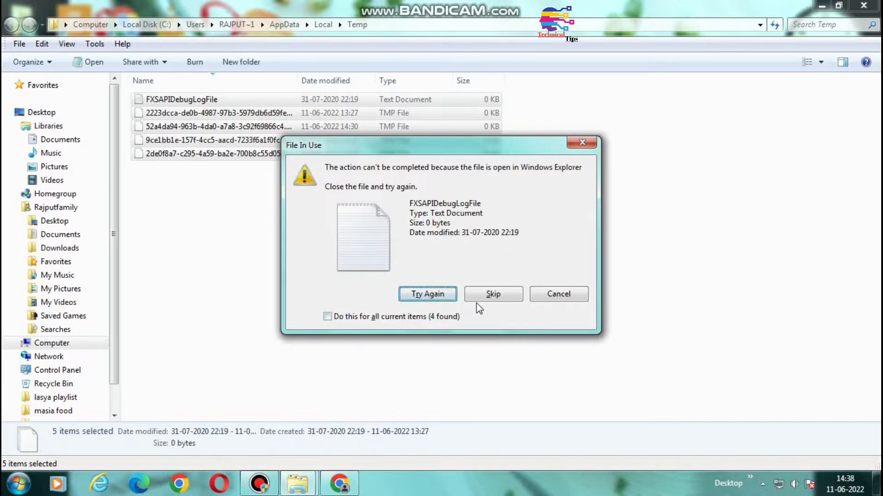
{"action": "left_click", "coordinate": [401, 315]}
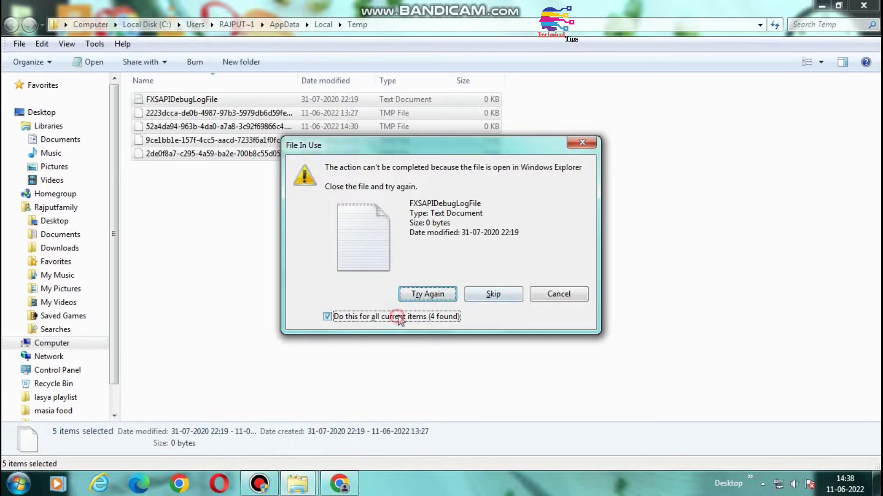
{"action": "left_click", "coordinate": [481, 295]}
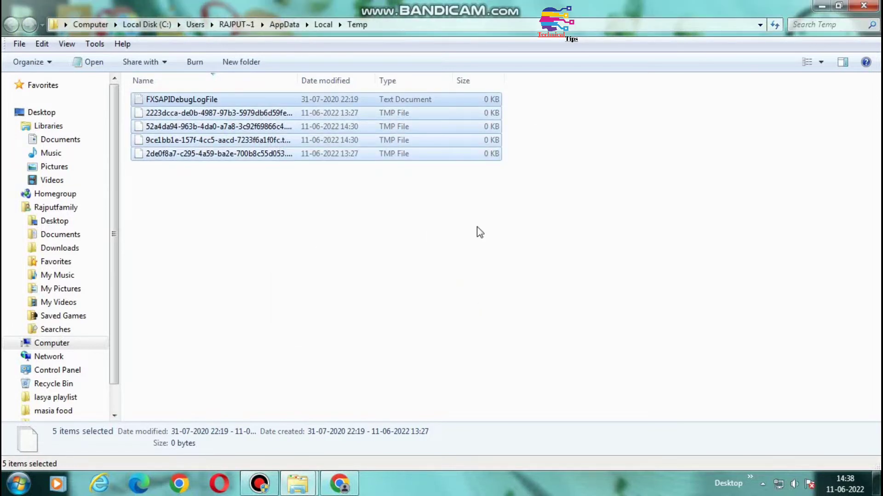
{"action": "left_click", "coordinate": [413, 308]}
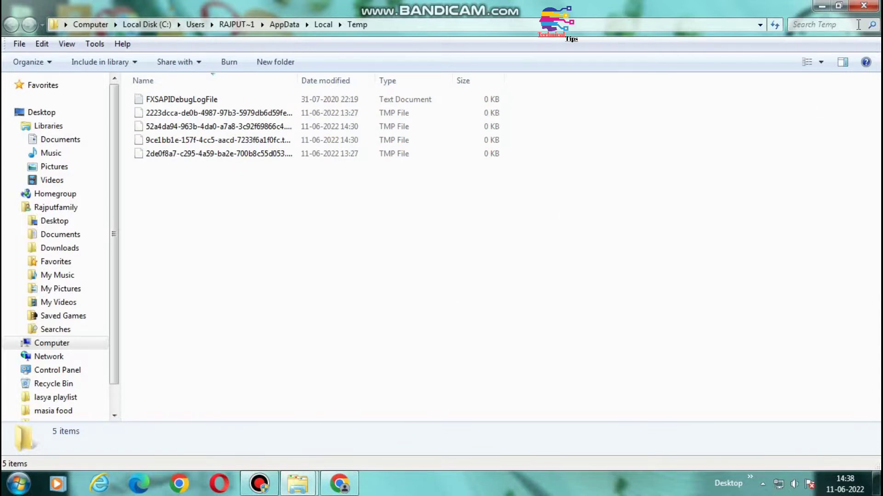
{"action": "left_click", "coordinate": [864, 7]}
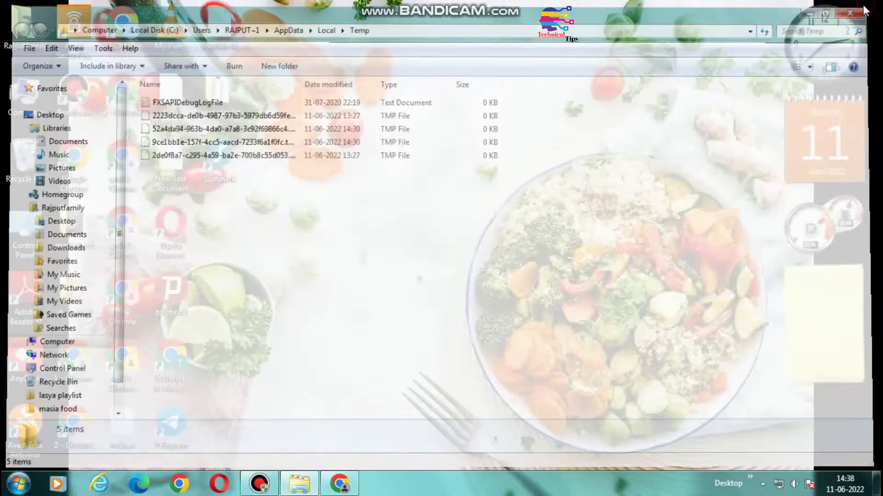
Step: Refresh the desktop twice
{"action": "right_click", "coordinate": [436, 173]}
{"action": "left_click", "coordinate": [471, 209]}
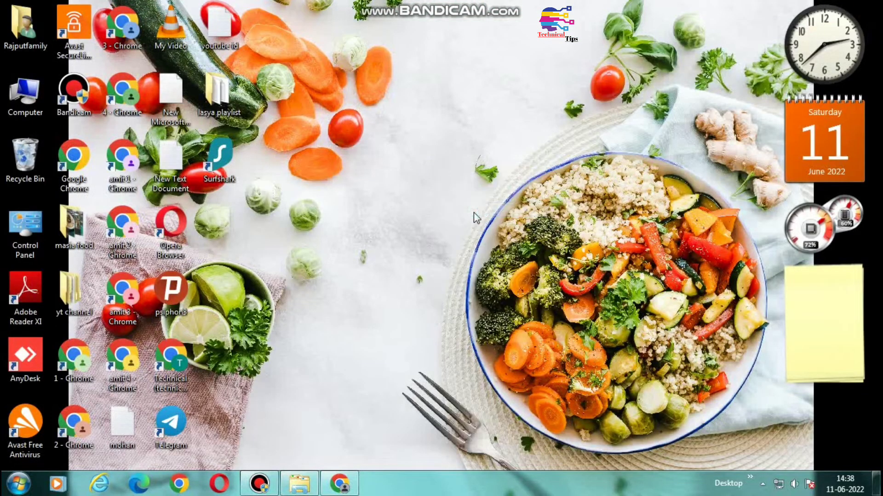
{"action": "right_click", "coordinate": [409, 190]}
{"action": "left_click", "coordinate": [448, 232]}
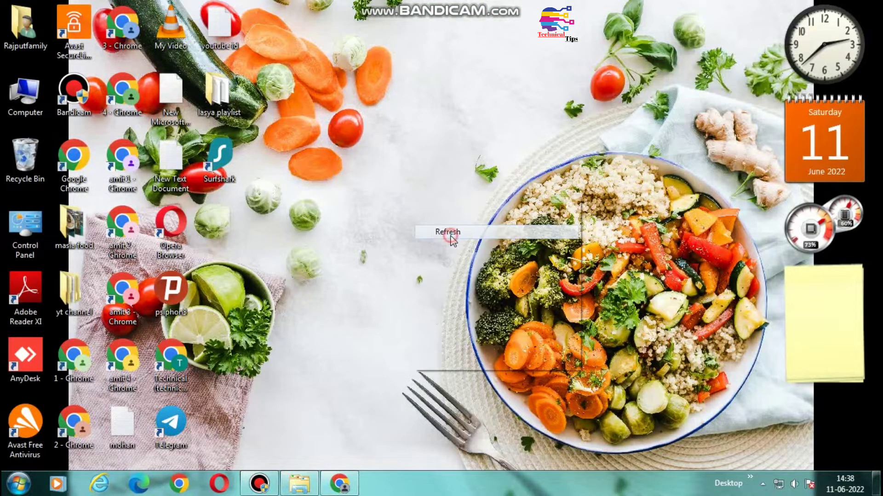
Step: Open the properties of Local Disk (C:) from Computer and launch Disk Cleanup for the drive
{"action": "left_click", "coordinate": [29, 103]}
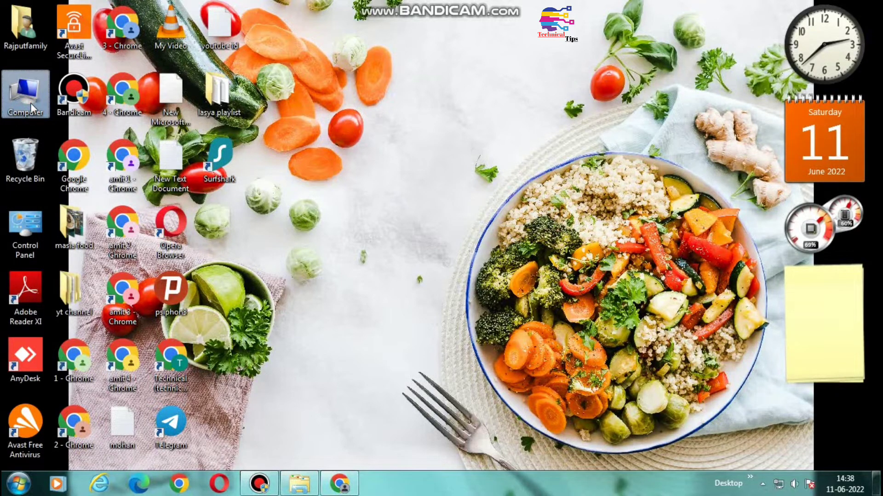
{"action": "double_click", "coordinate": [30, 103]}
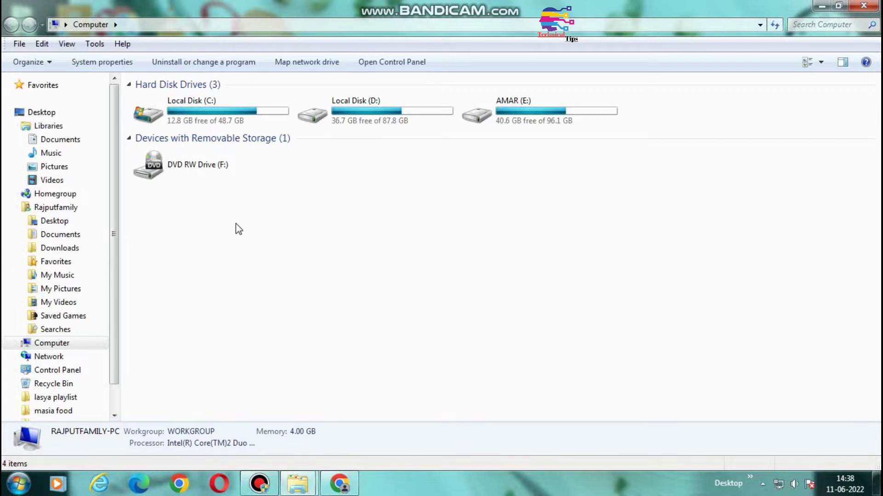
{"action": "right_click", "coordinate": [197, 114]}
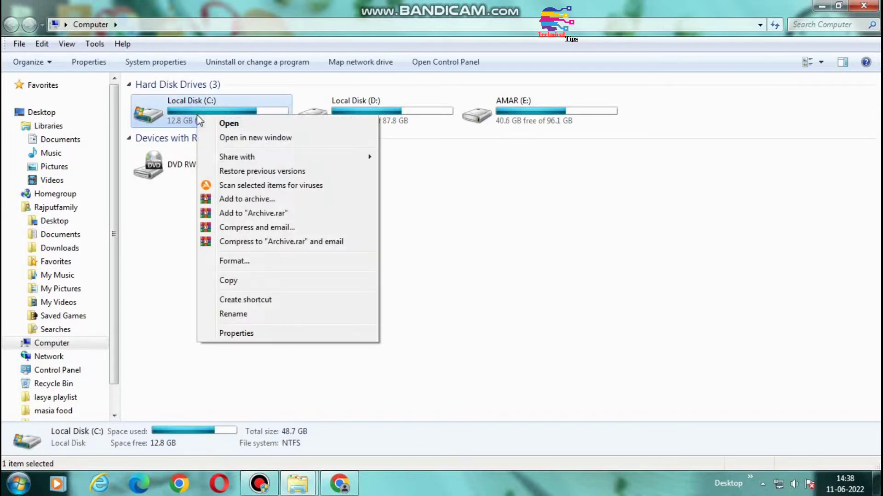
{"action": "left_click", "coordinate": [238, 334]}
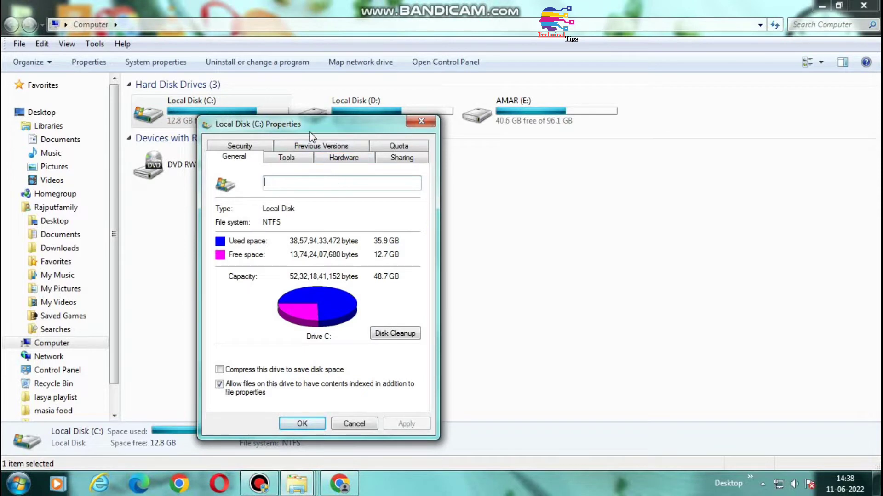
{"action": "left_click_drag", "start_coordinate": [313, 120], "coordinate": [288, 75]}
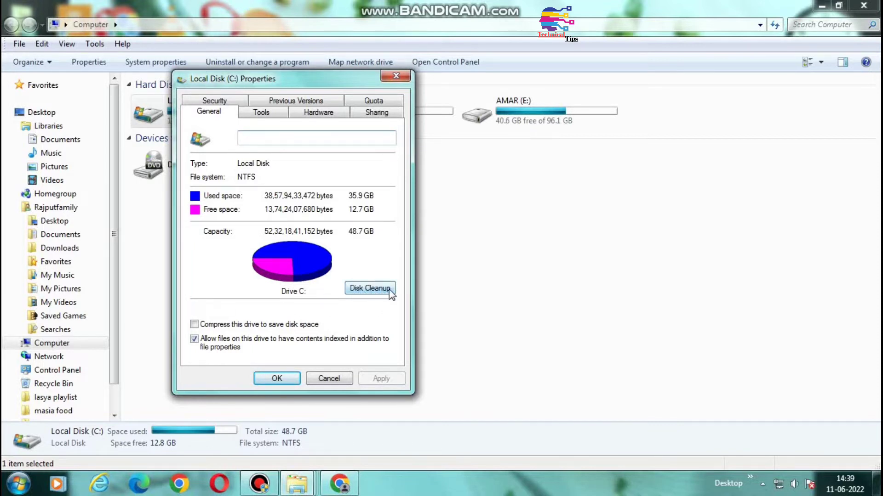
{"action": "left_click", "coordinate": [368, 289]}
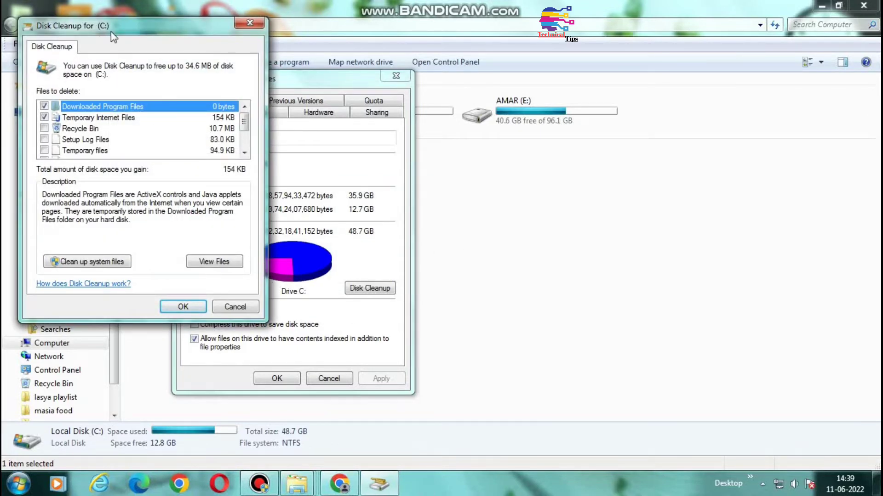
Step: Mark Recycle Bin, Setup Log Files and Temporary files for deletion in Disk Cleanup for C:
{"action": "left_click_drag", "start_coordinate": [122, 23], "coordinate": [398, 98]}
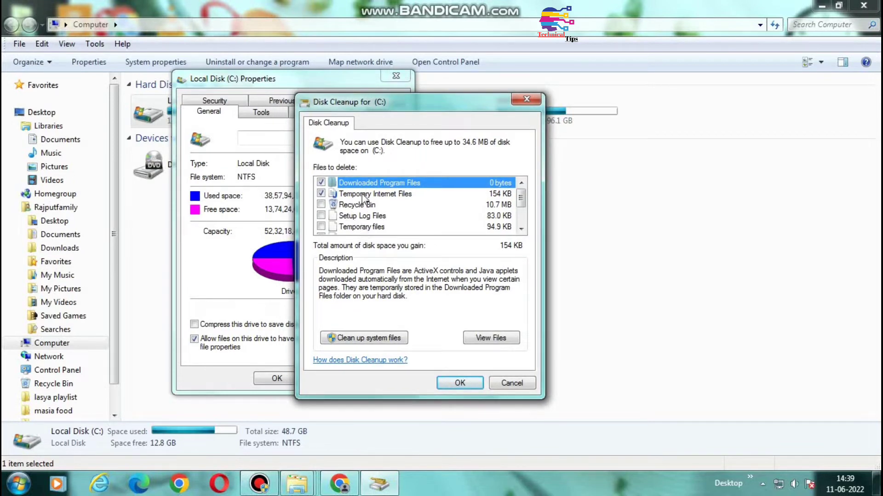
{"action": "scroll", "coordinate": [368, 203], "scroll_direction": "down", "scroll_amount": 2}
{"action": "scroll", "coordinate": [367, 204], "scroll_direction": "up", "scroll_amount": 2}
{"action": "scroll", "coordinate": [367, 203], "scroll_direction": "down", "scroll_amount": 2}
{"action": "scroll", "coordinate": [369, 205], "scroll_direction": "up", "scroll_amount": 2}
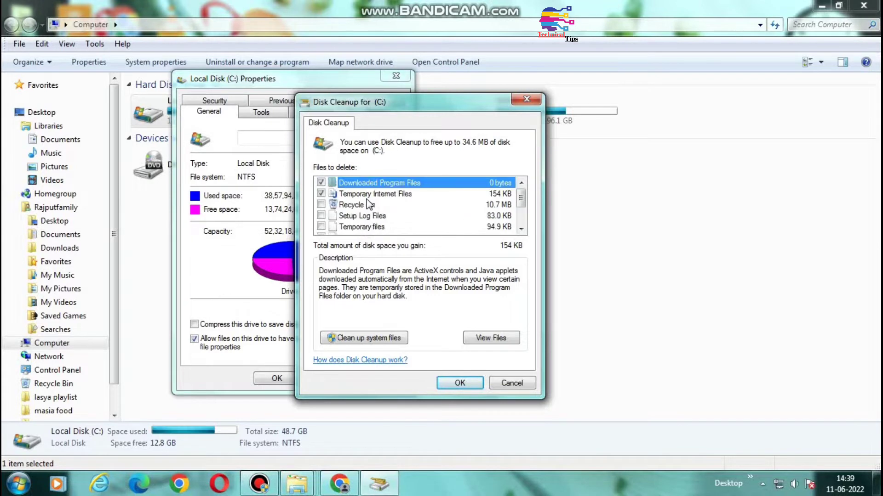
{"action": "left_click", "coordinate": [321, 204]}
{"action": "left_click", "coordinate": [321, 215]}
{"action": "left_click", "coordinate": [320, 226]}
Step: Mark Thumbnails and the per user archived, system archived and system queued Windows Error Reporting files for deletion
{"action": "left_click", "coordinate": [520, 230]}
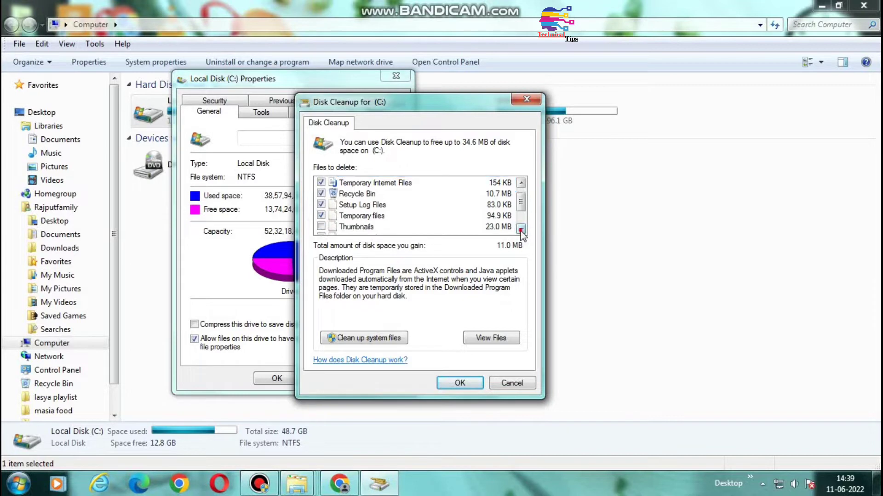
{"action": "left_click", "coordinate": [521, 230]}
{"action": "left_click", "coordinate": [321, 215]}
{"action": "left_click", "coordinate": [321, 226]}
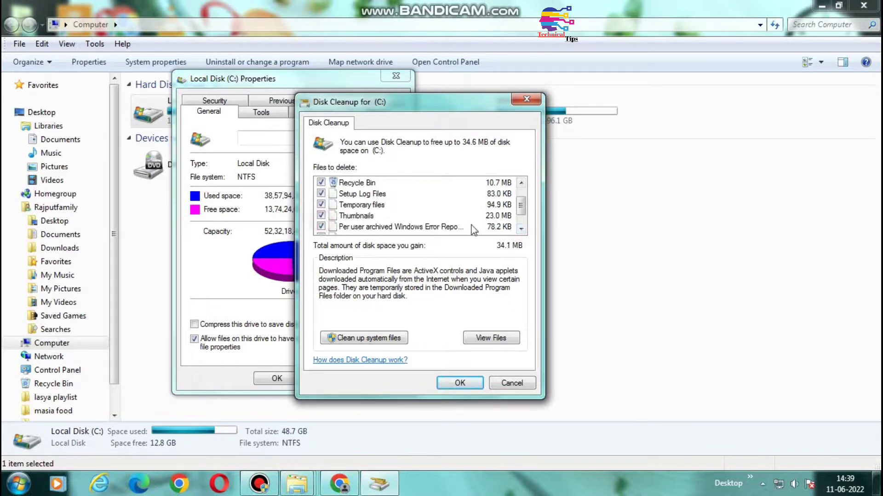
{"action": "left_click", "coordinate": [521, 230]}
{"action": "left_click", "coordinate": [521, 230]}
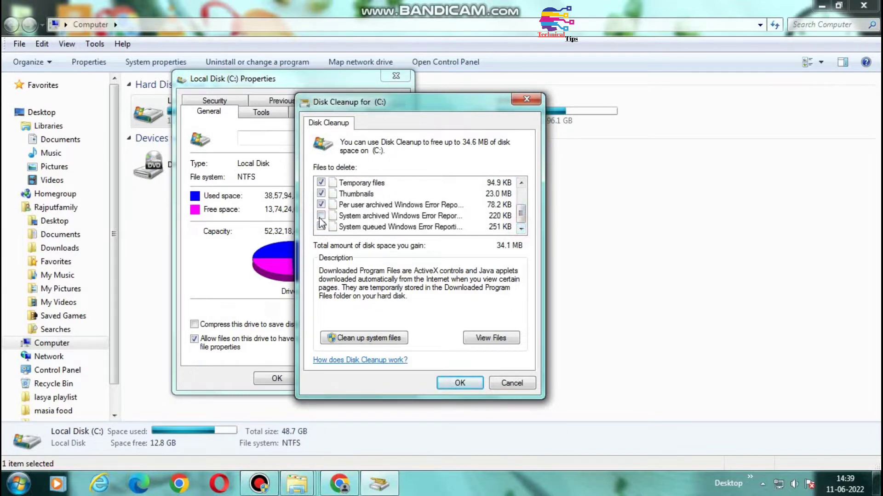
{"action": "left_click", "coordinate": [321, 215]}
{"action": "left_click", "coordinate": [321, 226]}
Step: Rescan drive C: with system files included in the cleanup and rearrange the open dialogs
{"action": "left_click", "coordinate": [356, 339]}
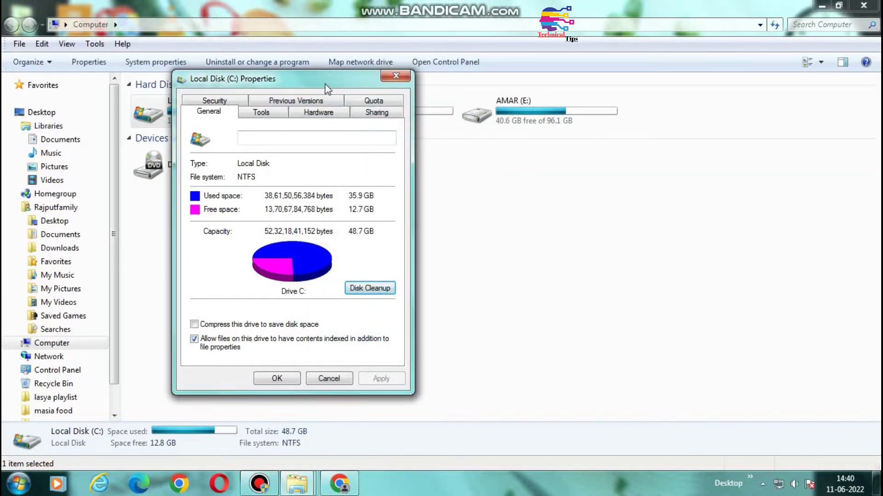
{"action": "left_click_drag", "start_coordinate": [326, 86], "coordinate": [267, 85]}
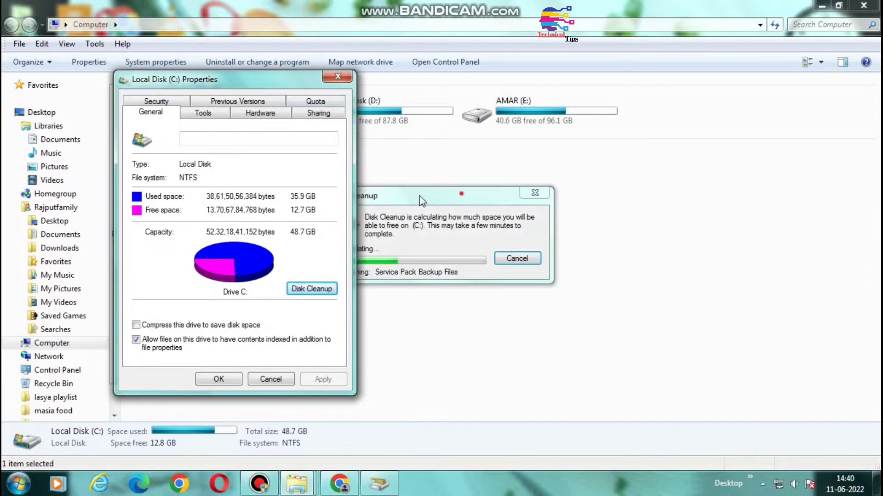
{"action": "mouse_move", "coordinate": [465, 194]}
{"action": "left_mouse_down"}
{"action": "mouse_move", "coordinate": [524, 220]}
{"action": "mouse_move", "coordinate": [460, 221]}
{"action": "mouse_move", "coordinate": [485, 213]}
{"action": "mouse_move", "coordinate": [445, 176]}
{"action": "mouse_move", "coordinate": [451, 188]}
{"action": "left_mouse_up"}
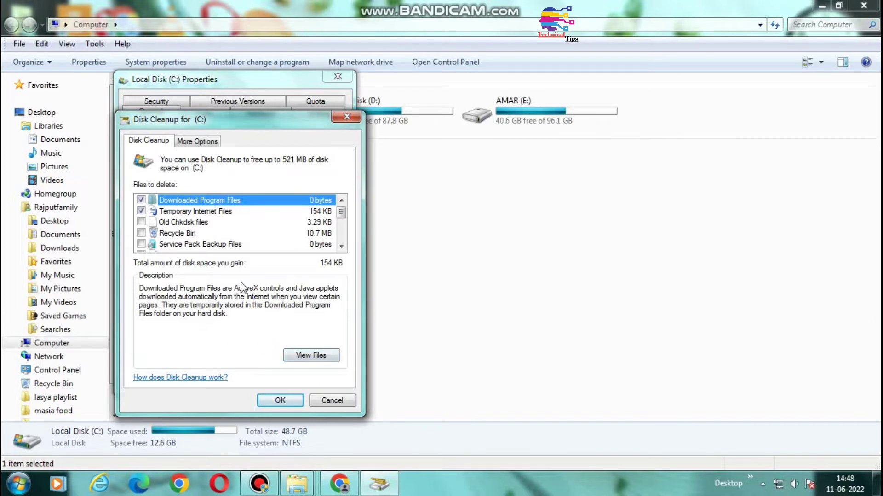
Step: Permanently delete the preselected Downloaded Program Files and Temporary Internet Files, and close the Local Disk (C:) properties
{"action": "left_click", "coordinate": [278, 402]}
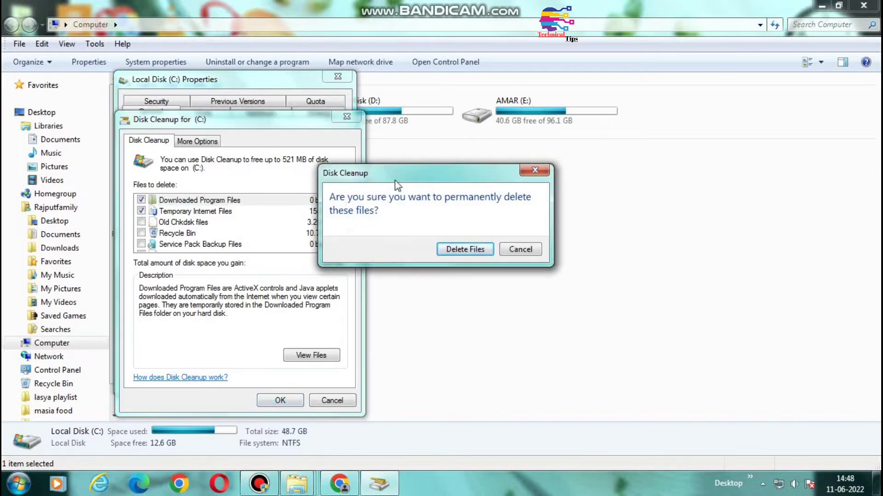
{"action": "left_click_drag", "start_coordinate": [392, 176], "coordinate": [347, 173]}
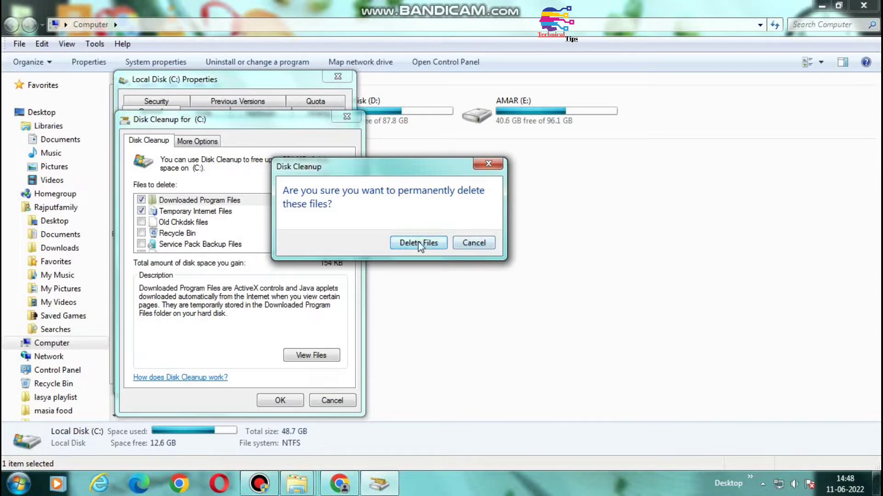
{"action": "left_click", "coordinate": [404, 246]}
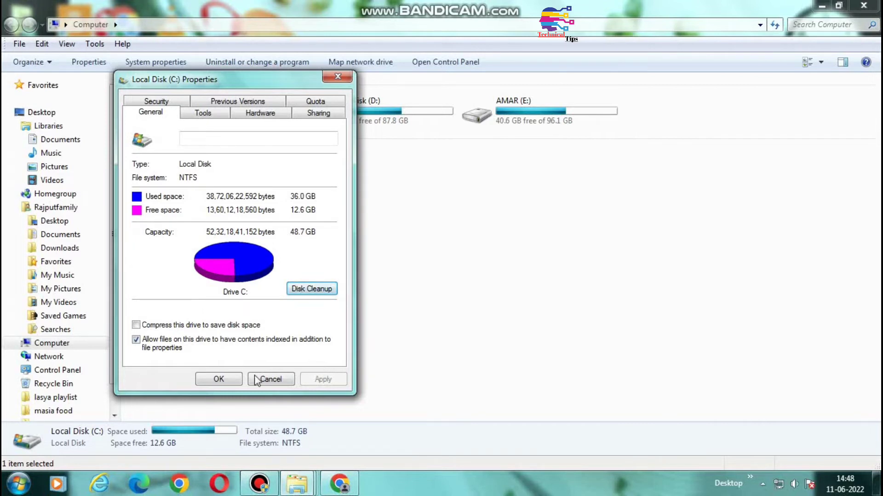
{"action": "left_click", "coordinate": [215, 378]}
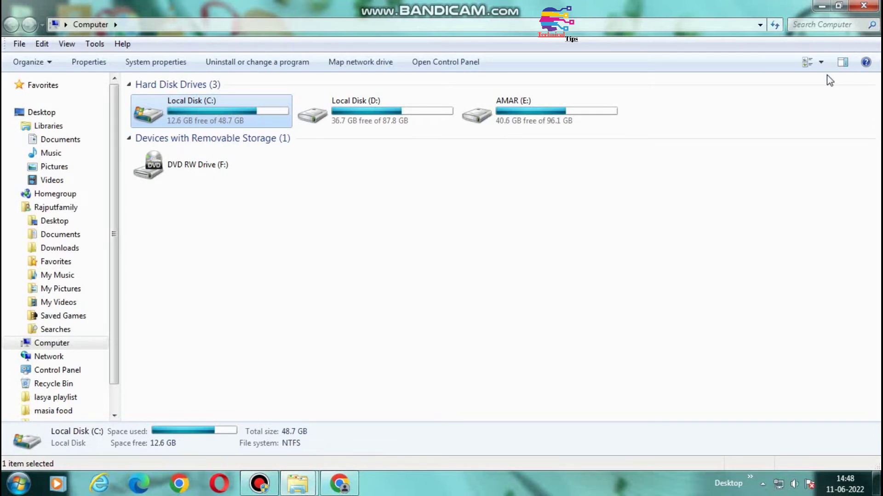
Step: Close the Computer window and refresh the desktop
{"action": "left_click", "coordinate": [862, 7]}
{"action": "right_click", "coordinate": [424, 118]}
{"action": "left_click", "coordinate": [444, 152]}
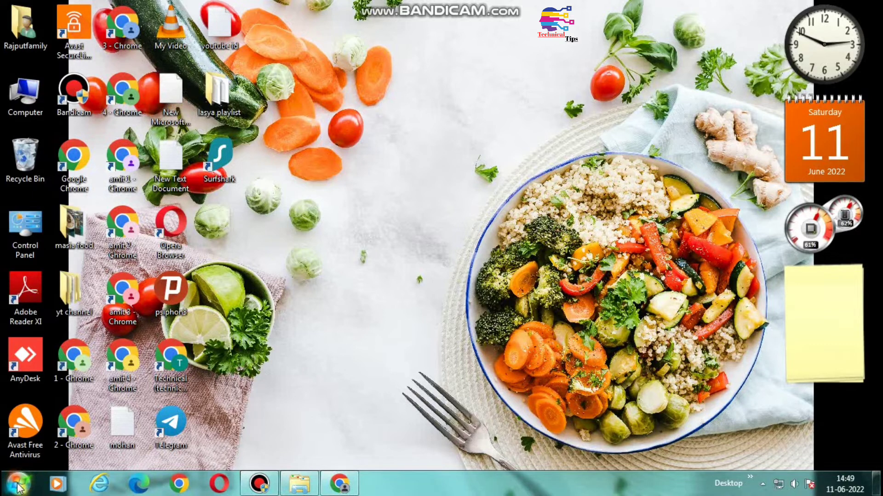
Step: Search the installed programs for "disk def" and open Disk Defragmenter
{"action": "left_click", "coordinate": [18, 487]}
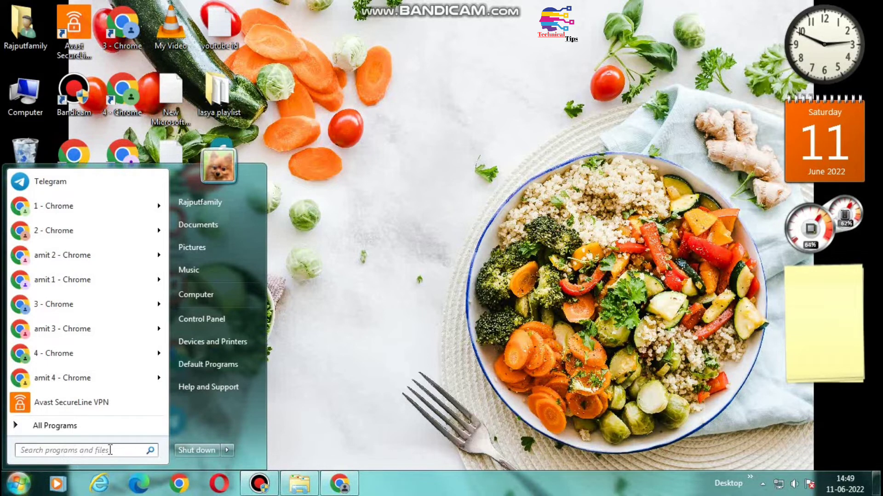
{"action": "type", "text": "di"}
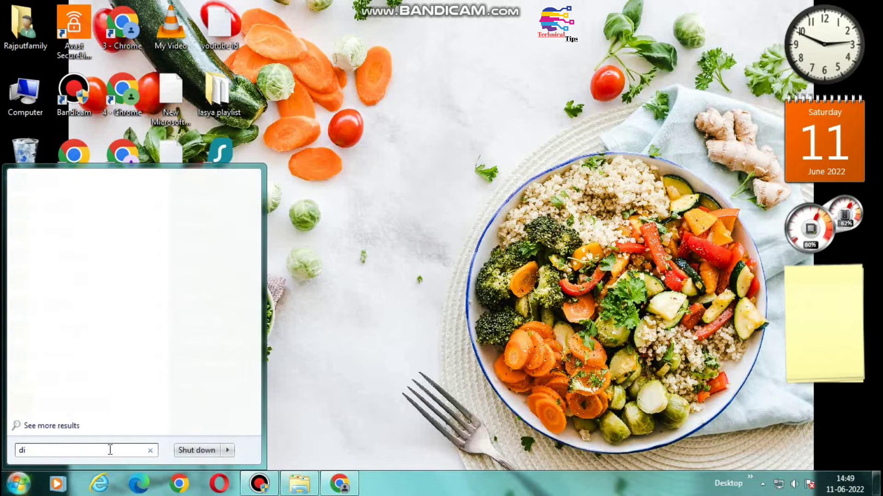
{"action": "type", "text": "sk"}
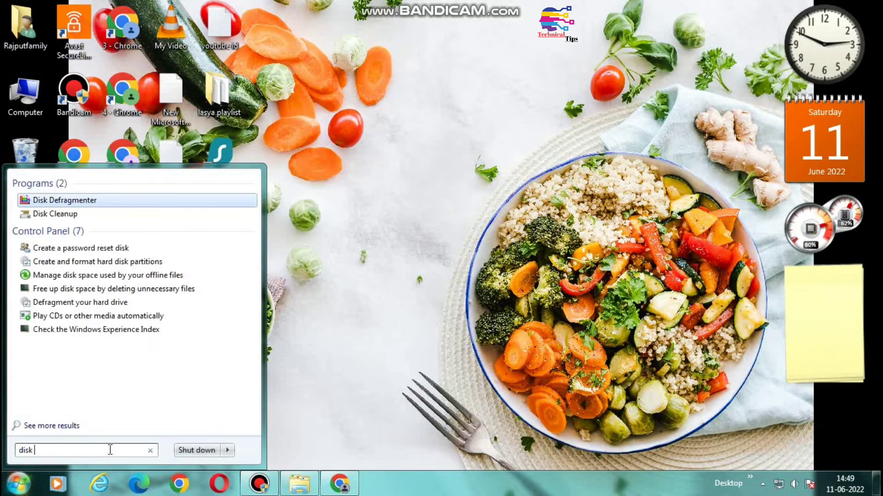
{"action": "type", "text": " def"}
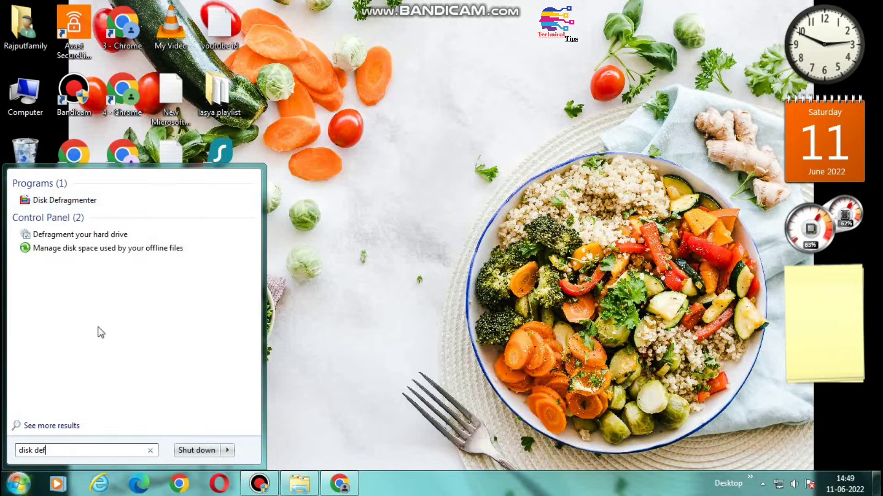
{"action": "left_click", "coordinate": [95, 202]}
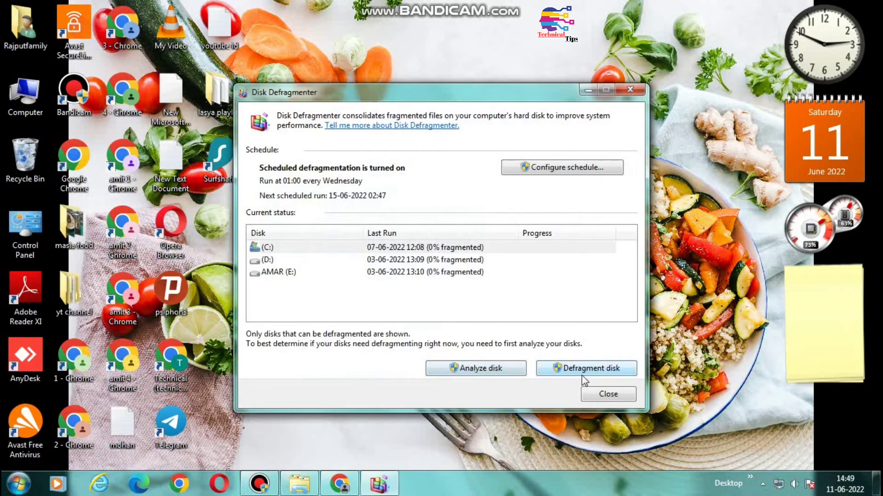
Step: Select drive (C:) in Disk Defragmenter and defragment it
{"action": "left_click", "coordinate": [287, 249]}
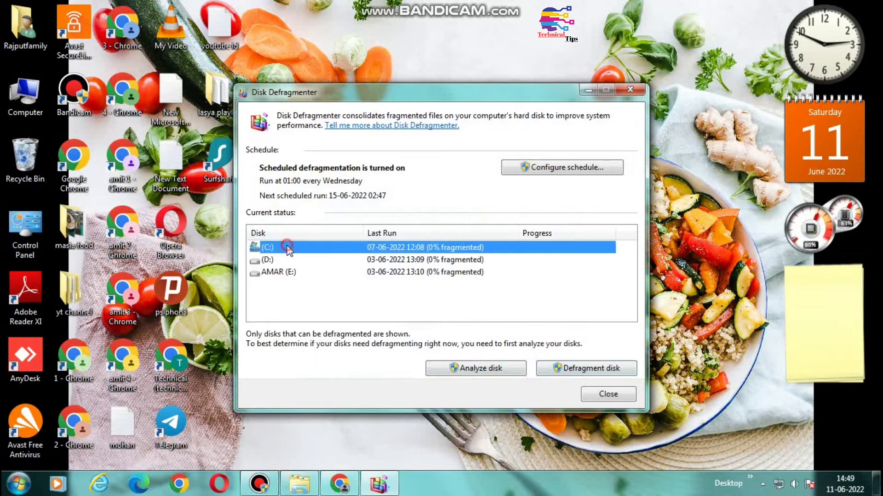
{"action": "left_click", "coordinate": [436, 249]}
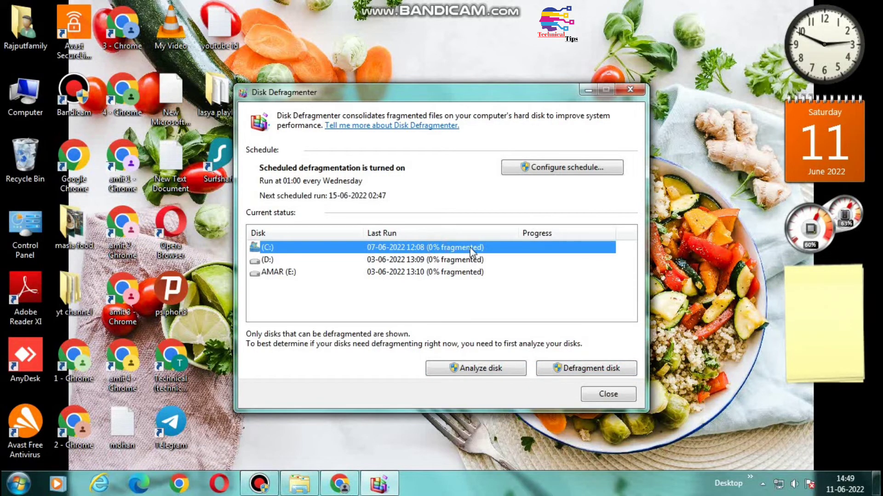
{"action": "left_click", "coordinate": [414, 248]}
{"action": "left_click", "coordinate": [565, 372]}
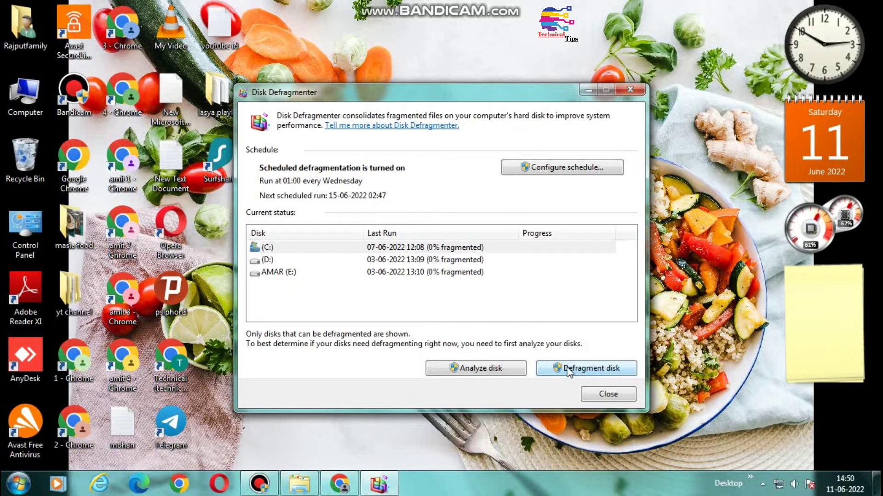
{"action": "left_click", "coordinate": [576, 370]}
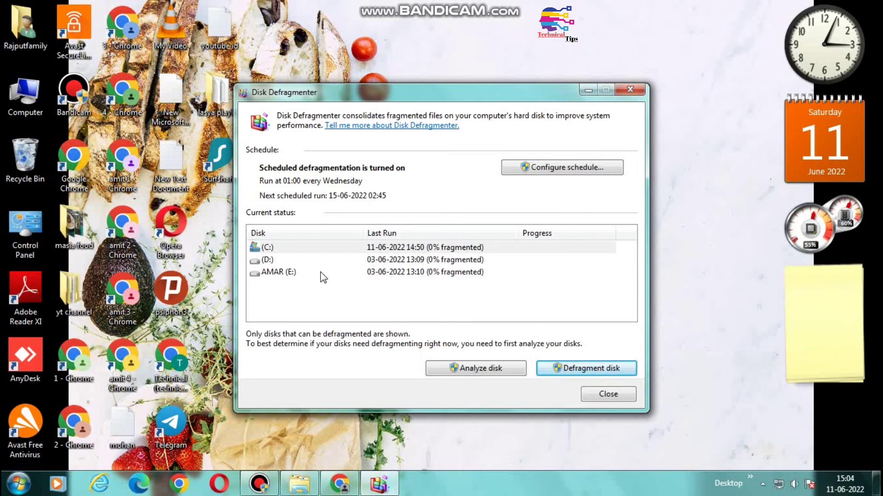
Step: Highlight the D: and E: drives in the disk list in turn and close Disk Defragmenter
{"action": "left_click", "coordinate": [459, 261]}
{"action": "left_click", "coordinate": [465, 275]}
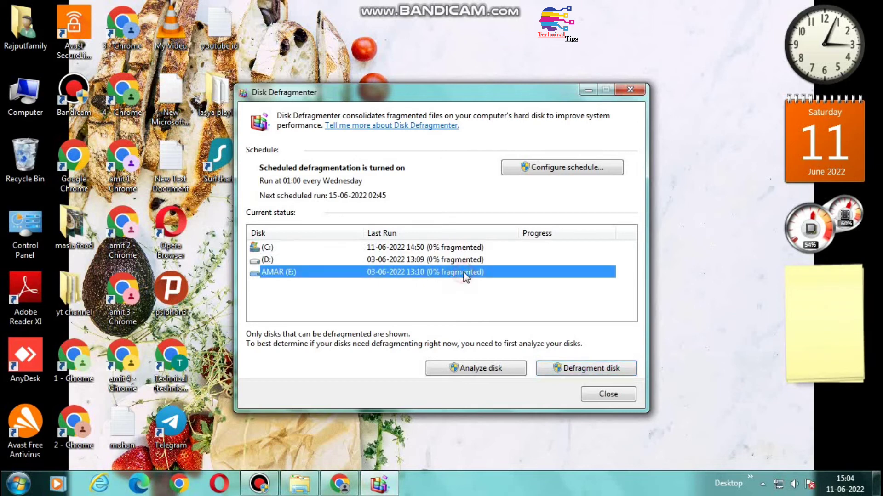
{"action": "left_click", "coordinate": [470, 259]}
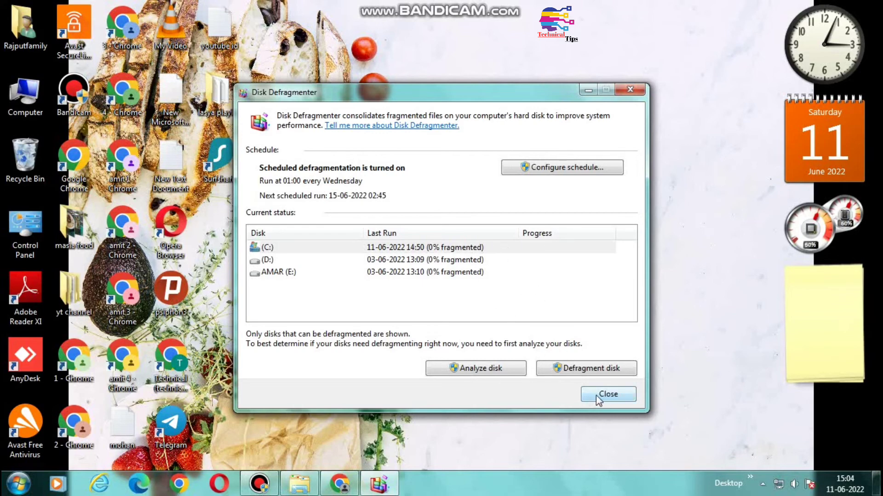
{"action": "left_click", "coordinate": [608, 394]}
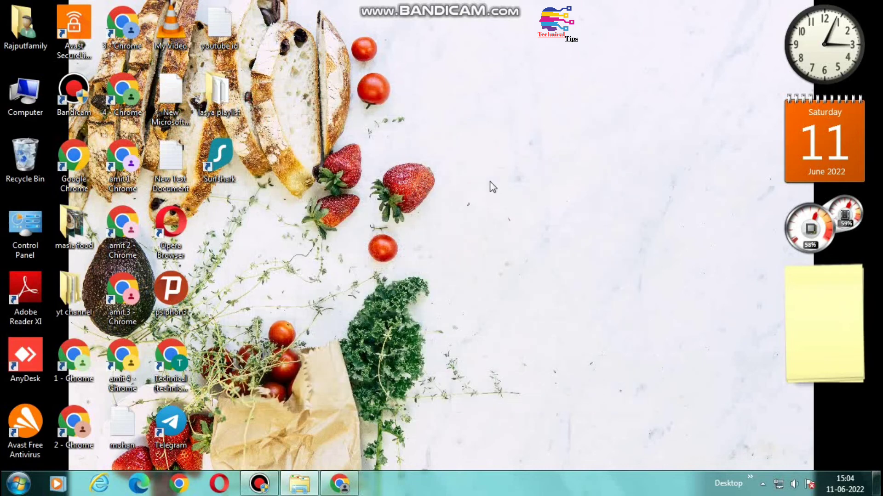
Step: Refresh the desktop ten times in a row
{"action": "right_click", "coordinate": [490, 182]}
{"action": "left_click", "coordinate": [524, 217]}
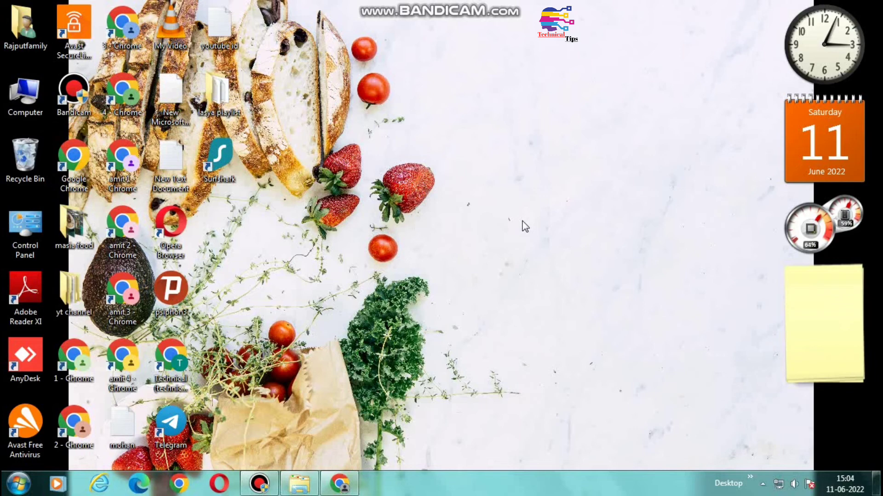
{"action": "right_click", "coordinate": [520, 215]}
{"action": "left_click", "coordinate": [554, 251]}
{"action": "right_click", "coordinate": [553, 250]}
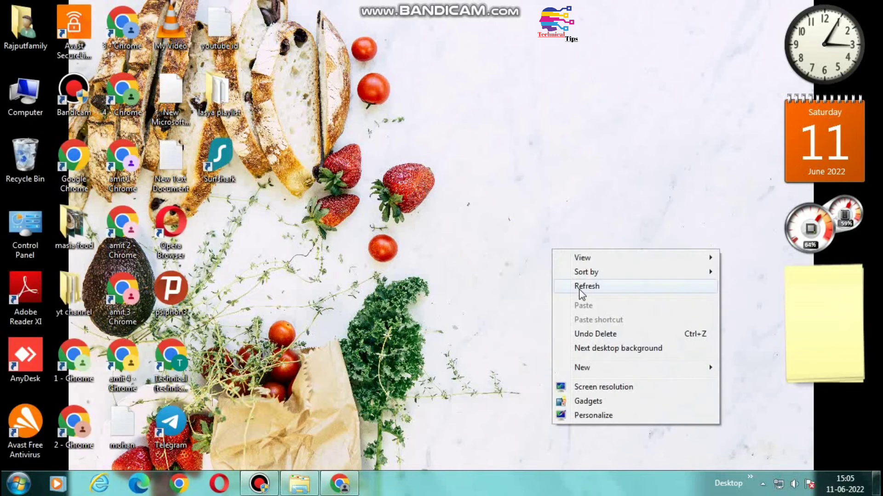
{"action": "left_click", "coordinate": [580, 291]}
{"action": "right_click", "coordinate": [445, 194]}
{"action": "left_click", "coordinate": [465, 232]}
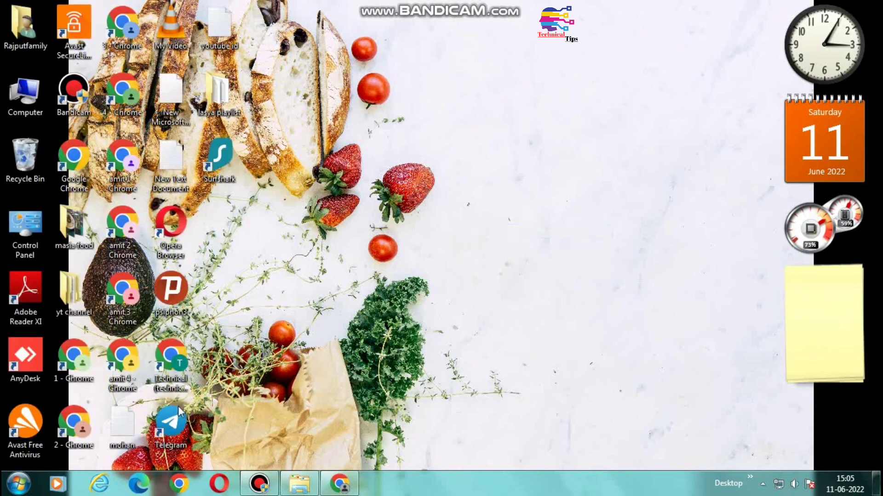
{"action": "right_click", "coordinate": [384, 266]}
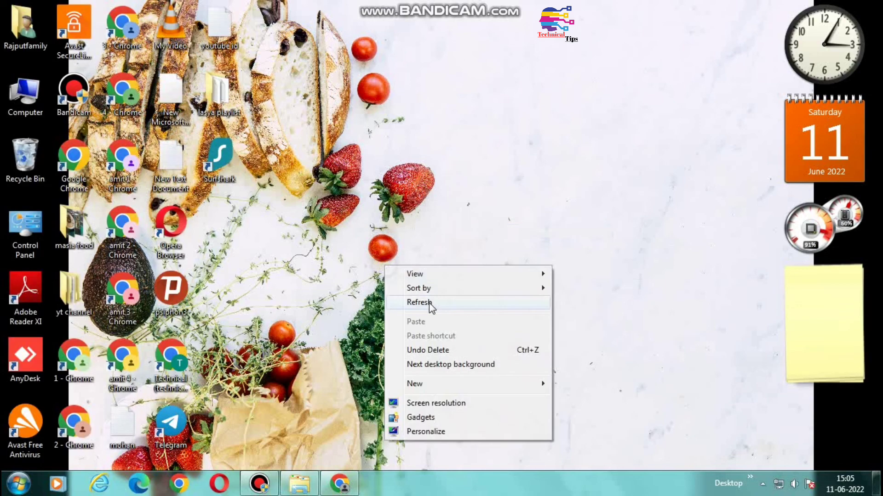
{"action": "left_click", "coordinate": [430, 304]}
{"action": "right_click", "coordinate": [430, 129]}
{"action": "left_click", "coordinate": [487, 171]}
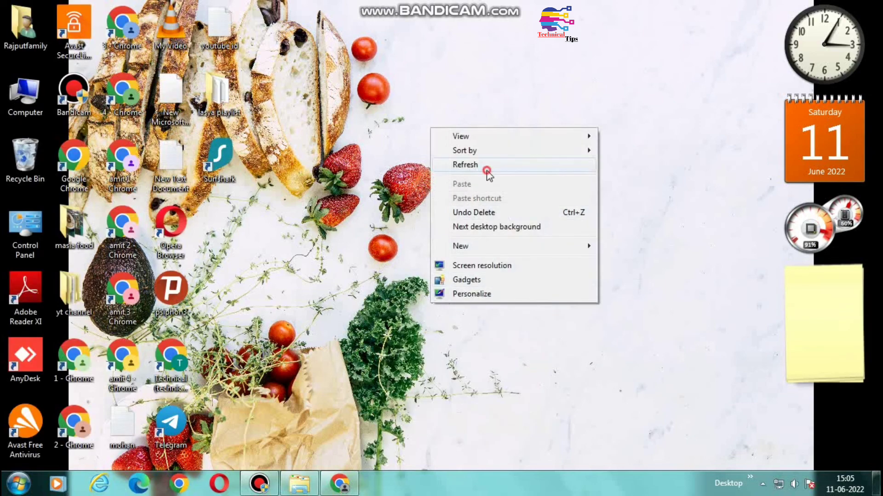
{"action": "right_click", "coordinate": [487, 169]}
{"action": "left_click", "coordinate": [509, 208]}
{"action": "right_click", "coordinate": [509, 213]}
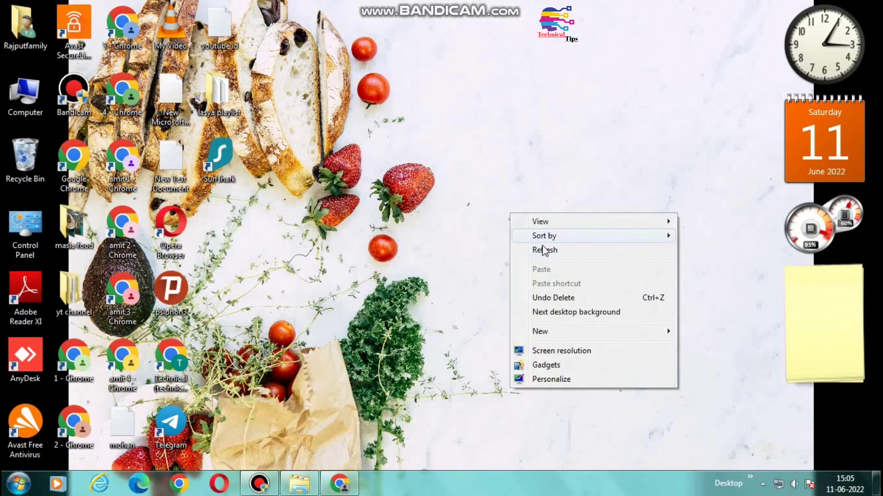
{"action": "left_click", "coordinate": [542, 249]}
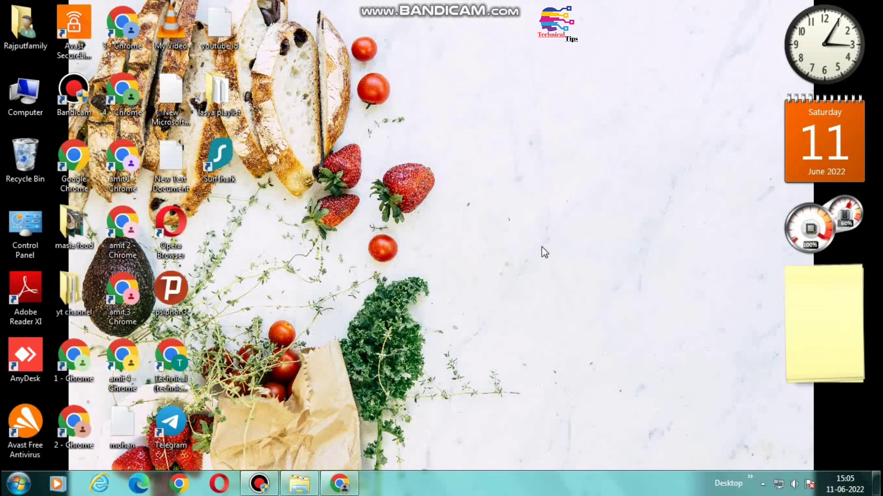
{"action": "right_click", "coordinate": [473, 201]}
{"action": "left_click", "coordinate": [511, 240]}
{"action": "right_click", "coordinate": [500, 198]}
{"action": "left_click", "coordinate": [518, 231]}
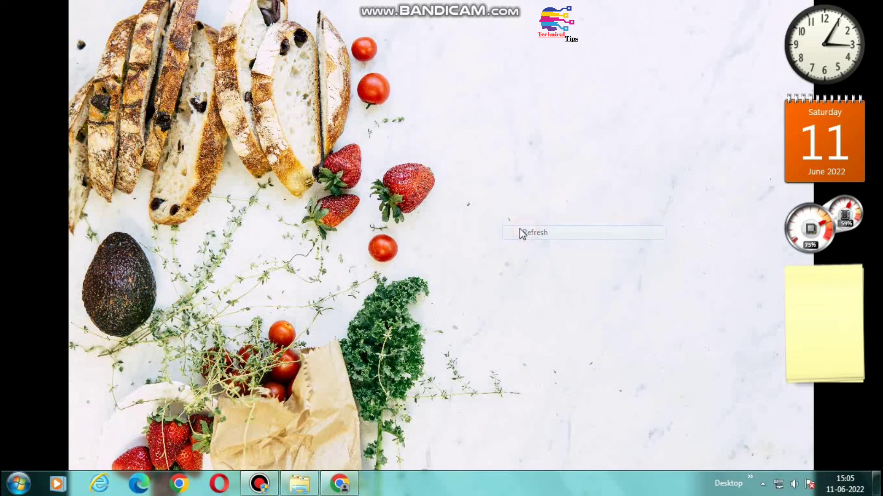